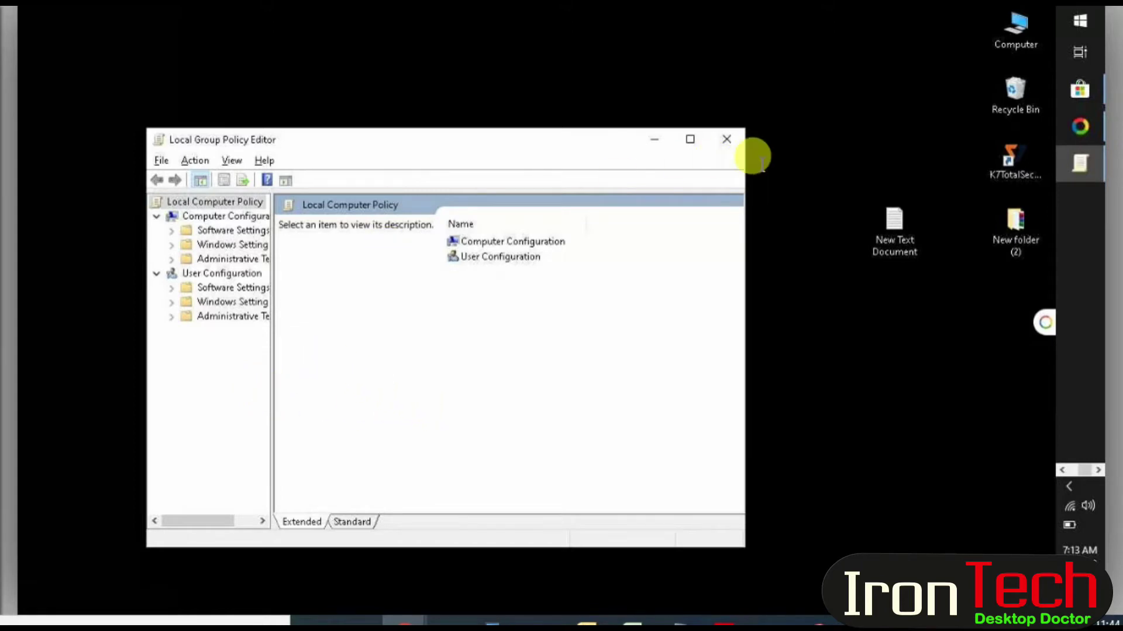
Maximize the Local Group Policy Editor window and widen the console tree to fit the full folder names.
{"action": "left_click", "coordinate": [689, 140]}
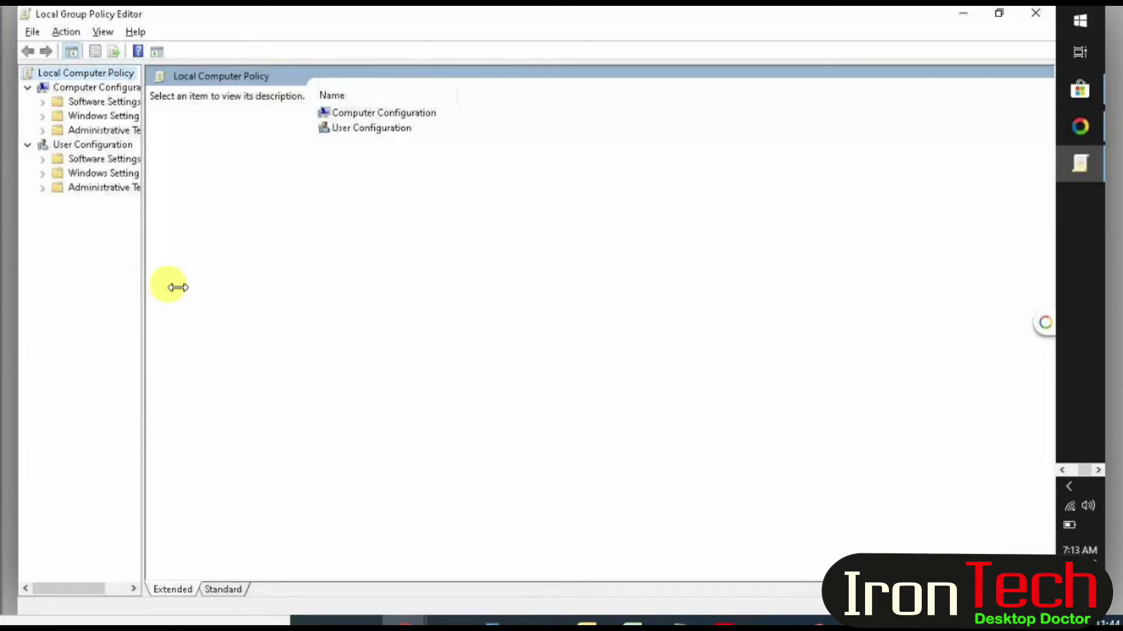
{"action": "left_click_drag", "start_coordinate": [142, 283], "coordinate": [158, 287]}
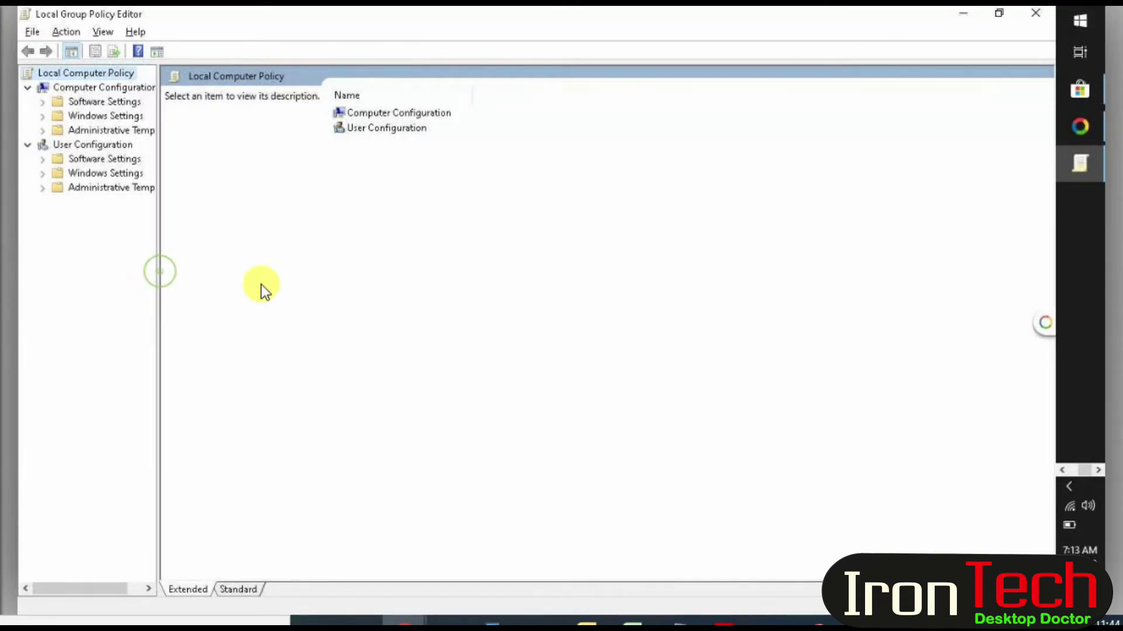
{"action": "left_click", "coordinate": [158, 276]}
{"action": "left_click_drag", "start_coordinate": [155, 283], "coordinate": [216, 299]}
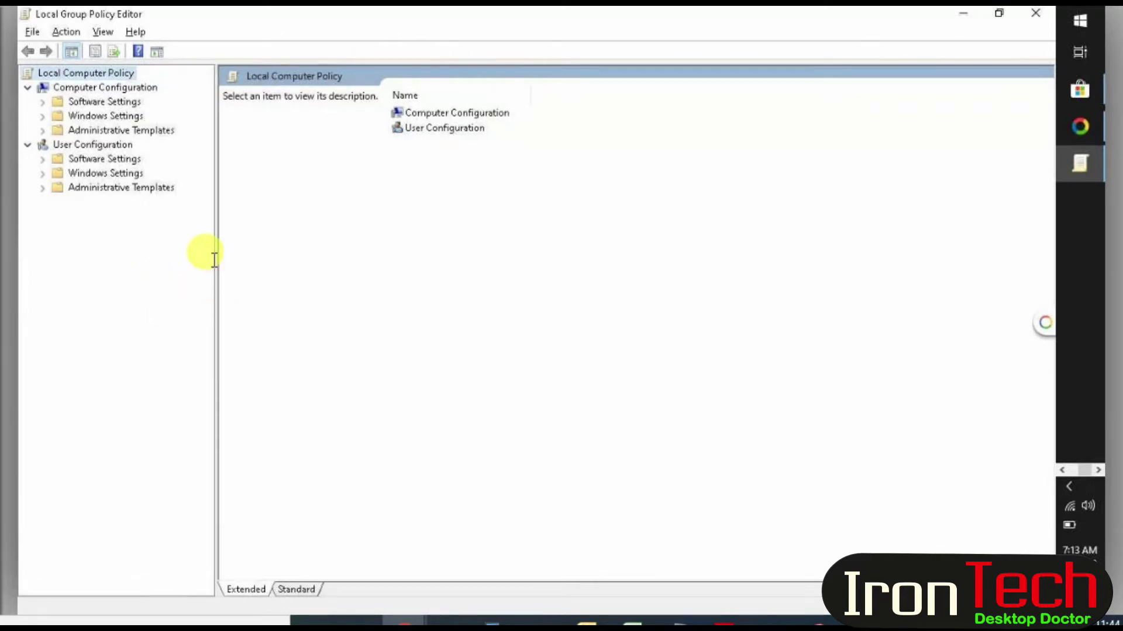
{"action": "left_click_drag", "start_coordinate": [216, 296], "coordinate": [268, 296]}
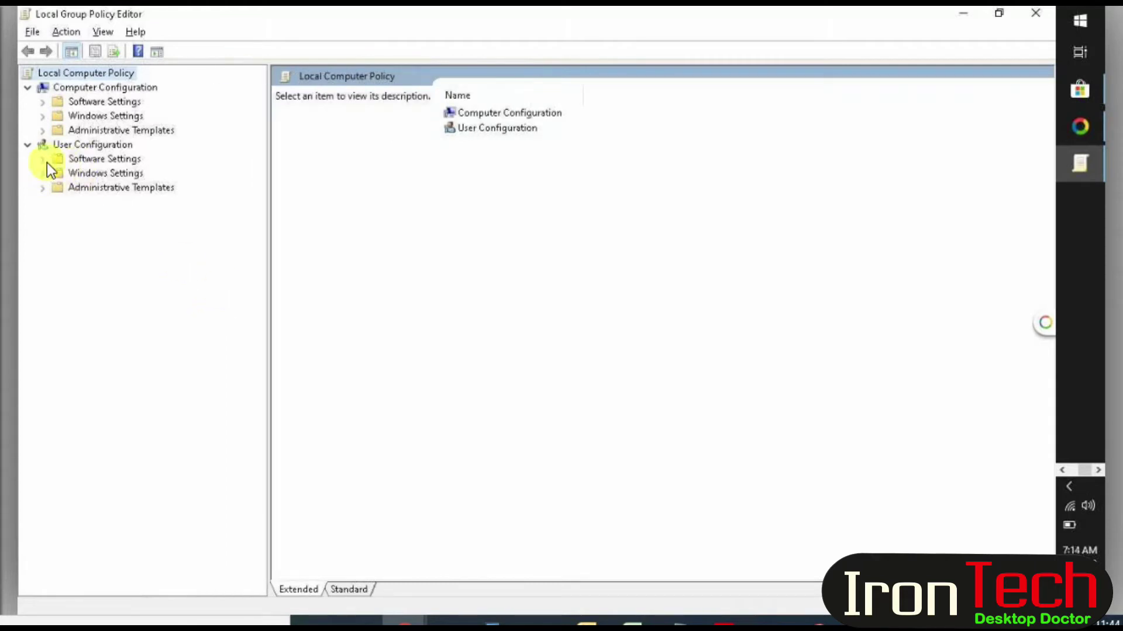
Open Computer Configuration > Administrative Templates > Windows Components > Remote Desktop Services > Remote Desktop Session Host > Device and Resource Redirection.
{"action": "double_click", "coordinate": [62, 126]}
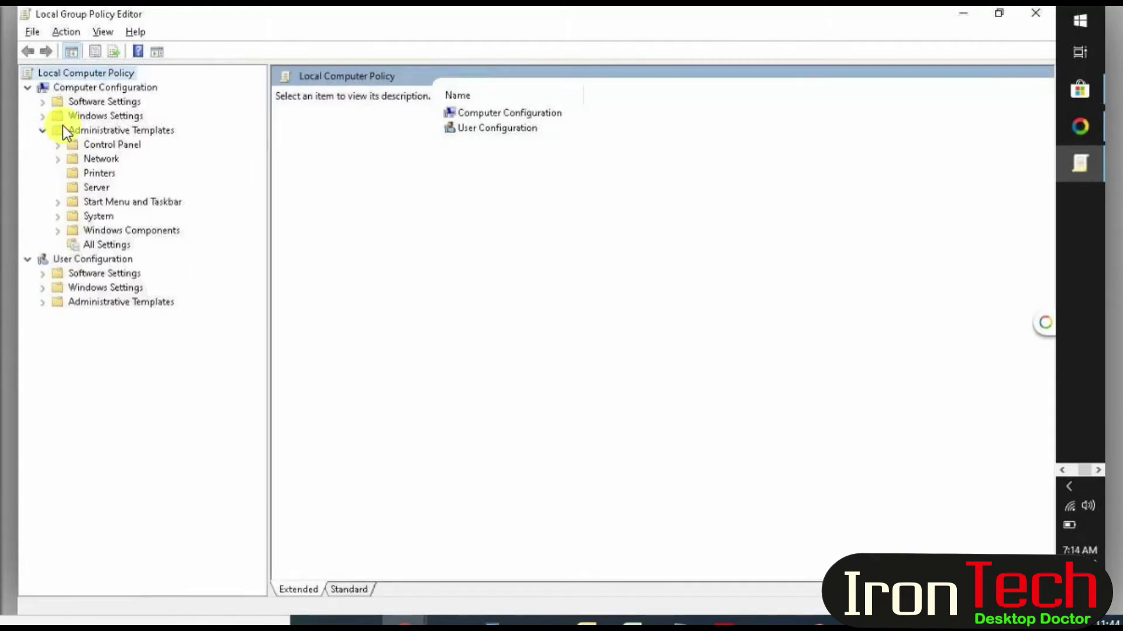
{"action": "left_click", "coordinate": [57, 232]}
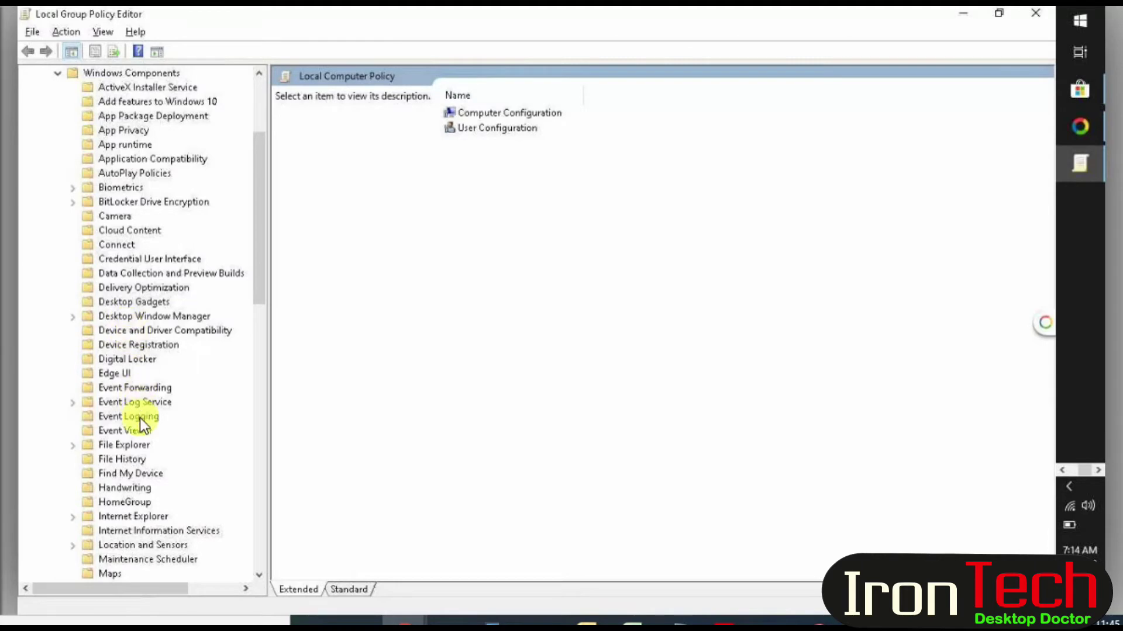
{"action": "scroll", "coordinate": [140, 439], "scroll_direction": "down", "scroll_amount": 13}
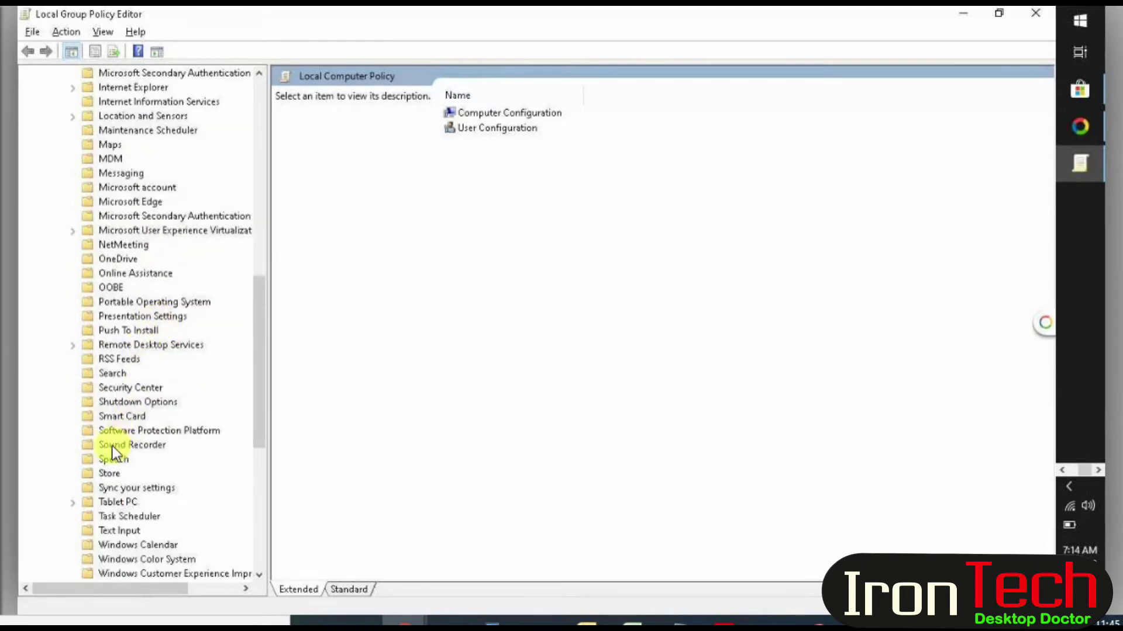
{"action": "scroll", "coordinate": [114, 314], "scroll_direction": "down", "scroll_amount": 3}
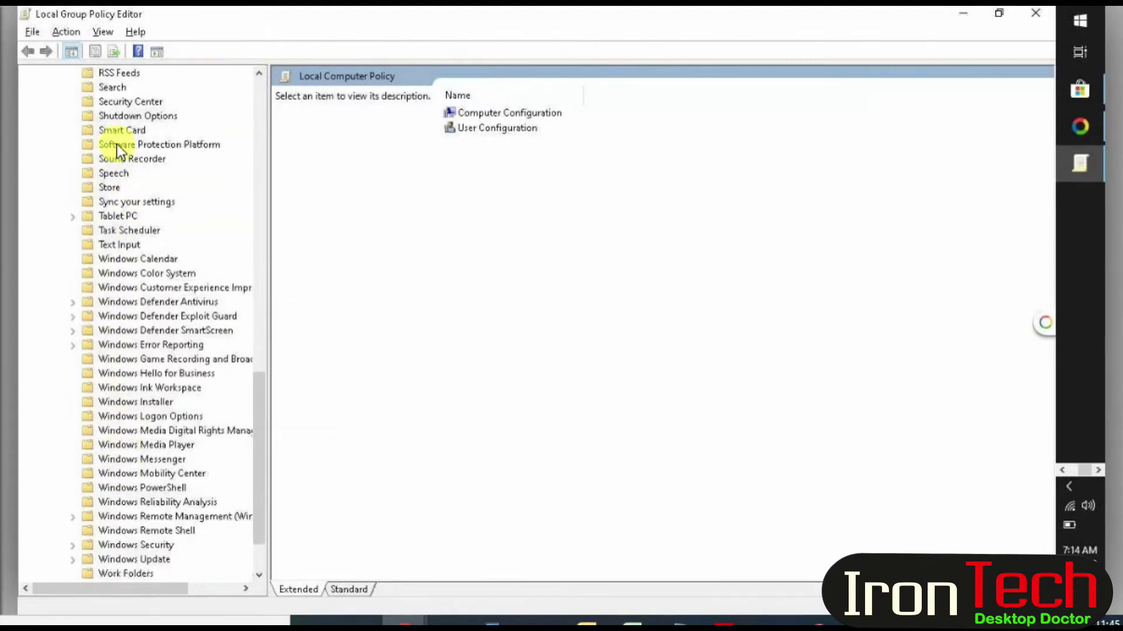
{"action": "scroll", "coordinate": [124, 288], "scroll_direction": "up", "scroll_amount": 3}
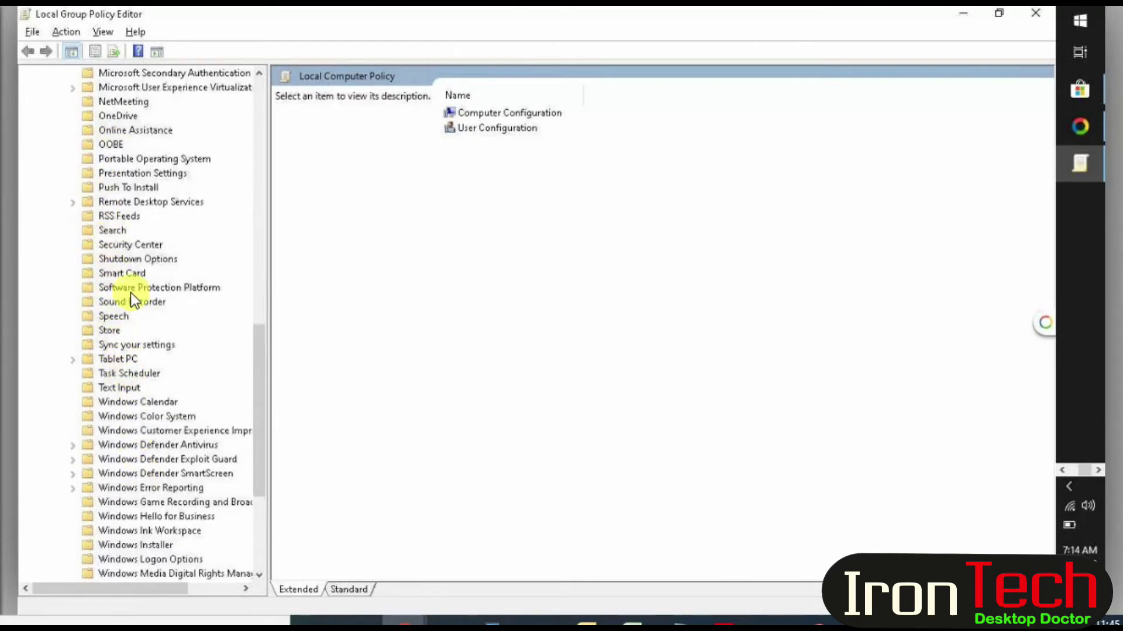
{"action": "left_click", "coordinate": [73, 201]}
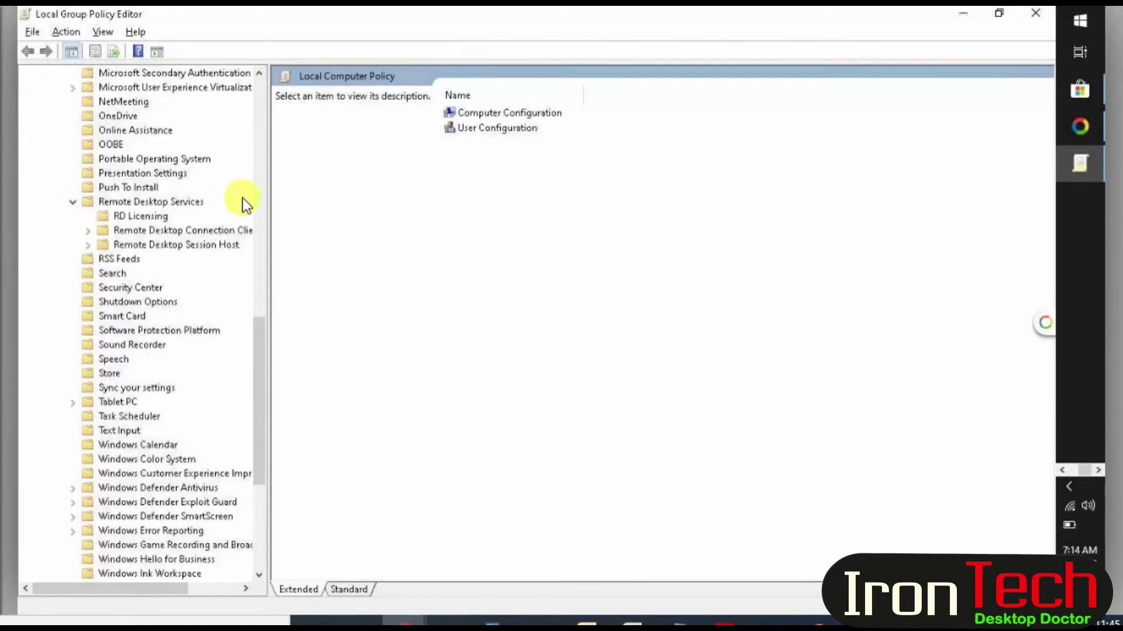
{"action": "left_click", "coordinate": [87, 245]}
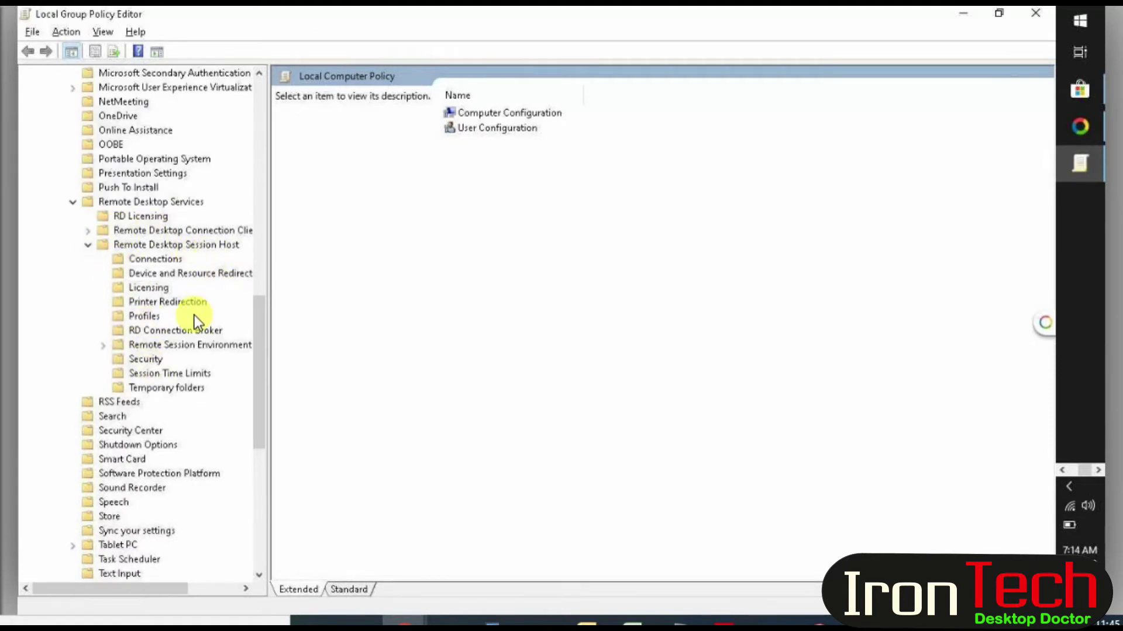
{"action": "left_click", "coordinate": [192, 274]}
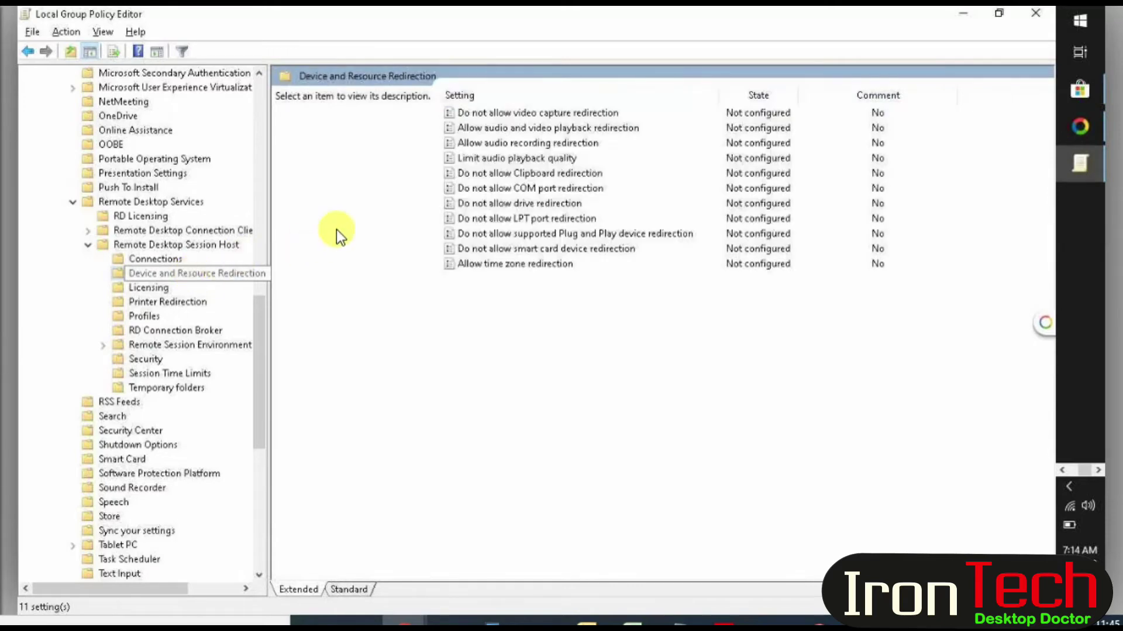
Set the "Do not allow Clipboard redirection" policy to Enabled and apply it.
{"action": "left_click", "coordinate": [546, 172]}
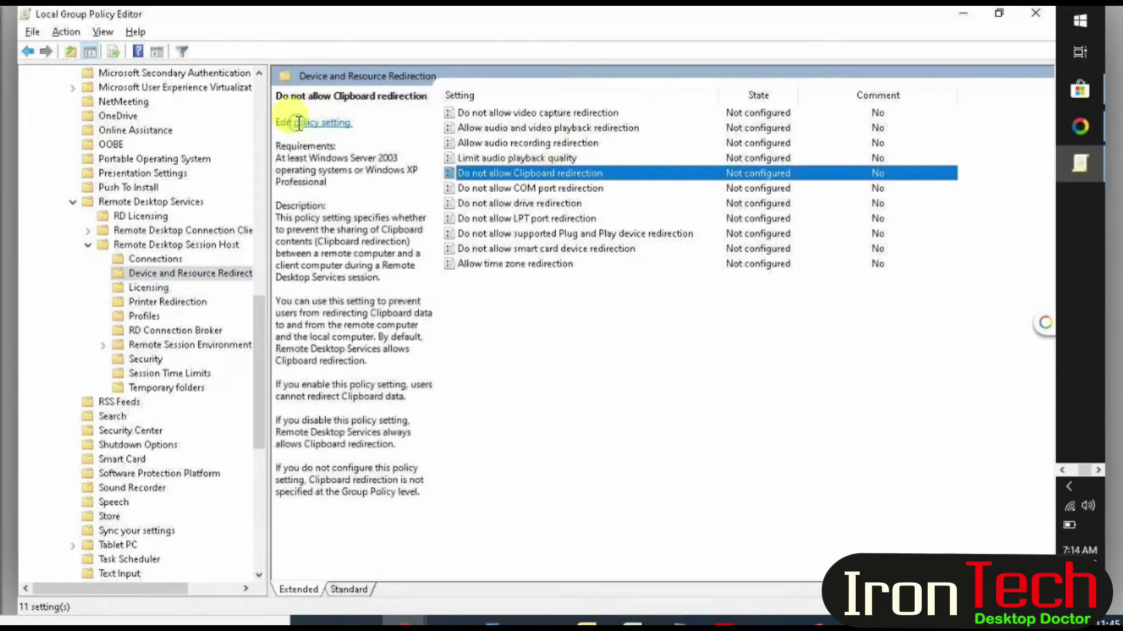
{"action": "left_click", "coordinate": [299, 123]}
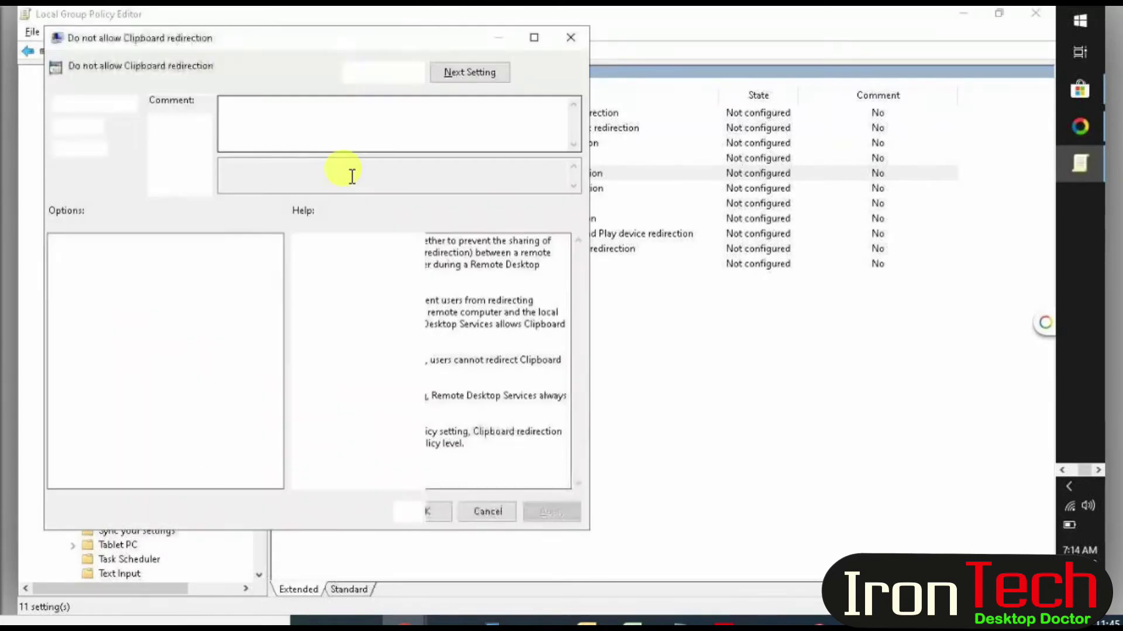
{"action": "left_click", "coordinate": [58, 125]}
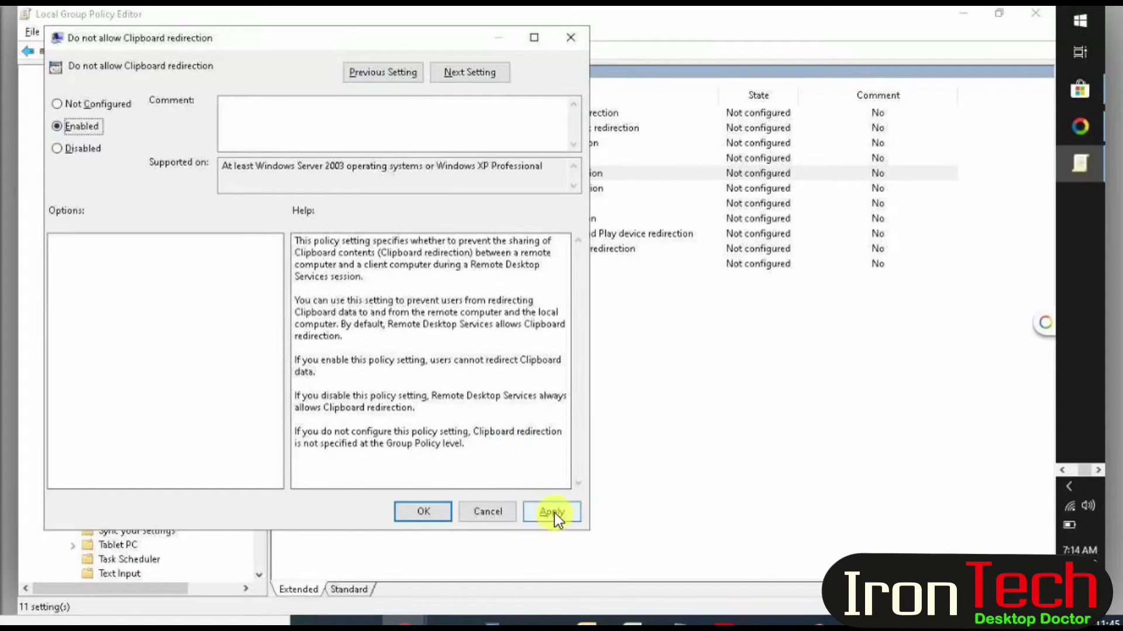
{"action": "left_click", "coordinate": [552, 512]}
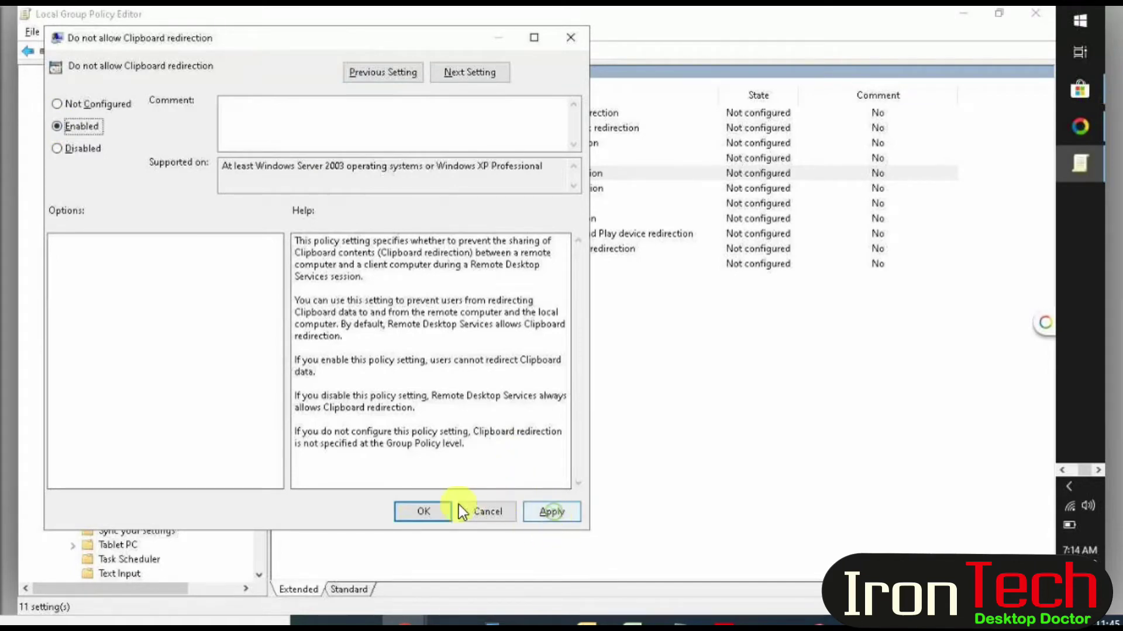
{"action": "left_click", "coordinate": [427, 511]}
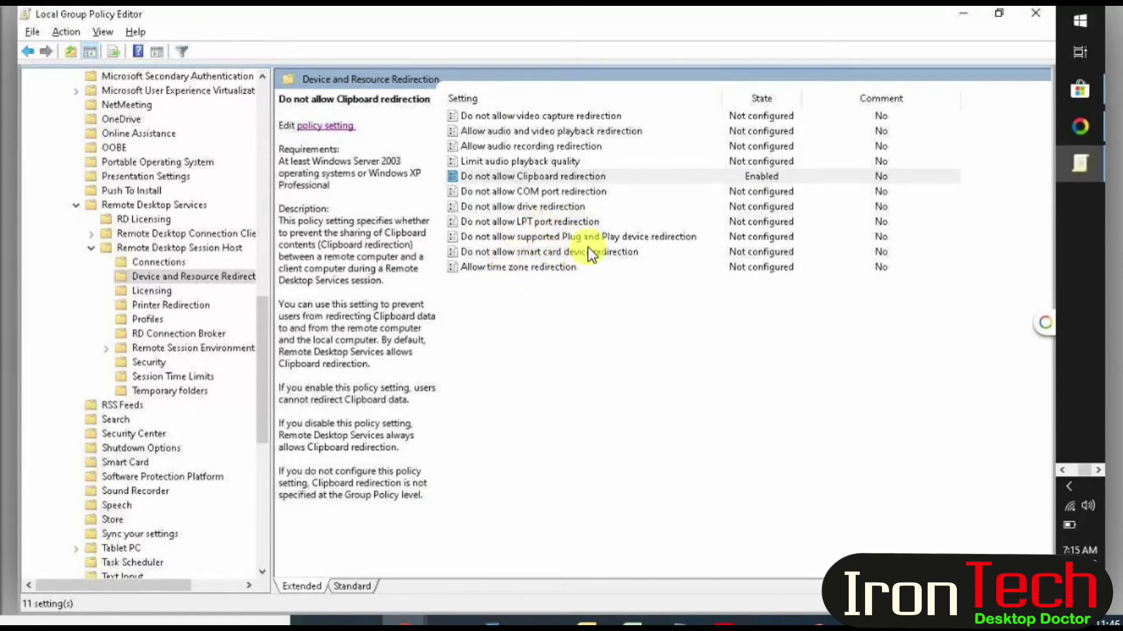
Set the "Do not allow drive redirection" policy to Enabled and apply it.
{"action": "left_click", "coordinate": [531, 207]}
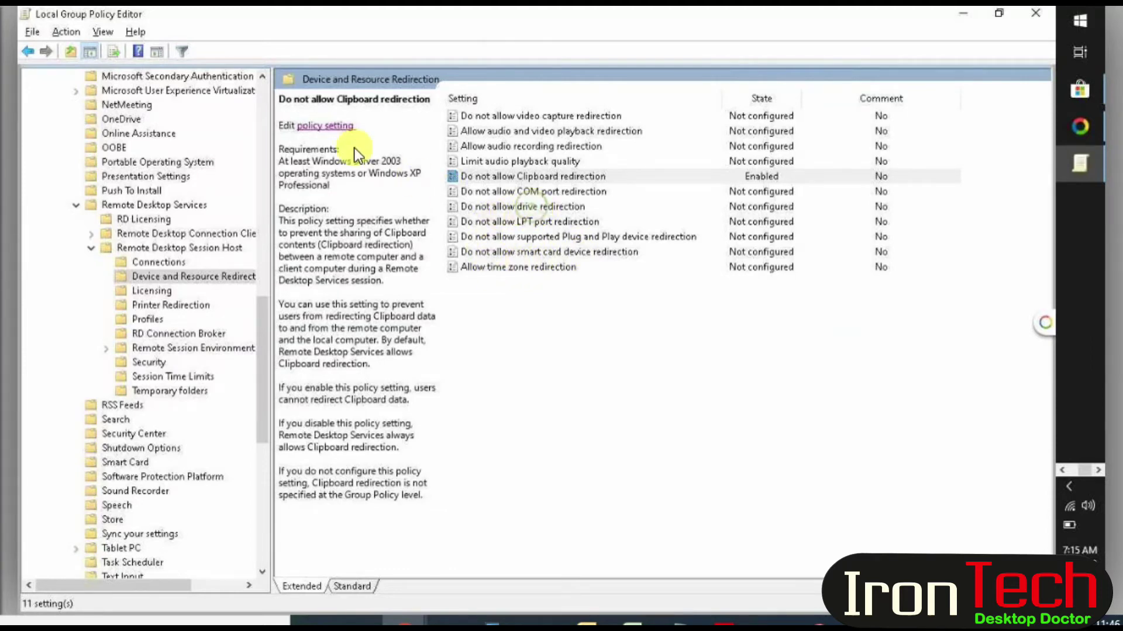
{"action": "left_click", "coordinate": [289, 127]}
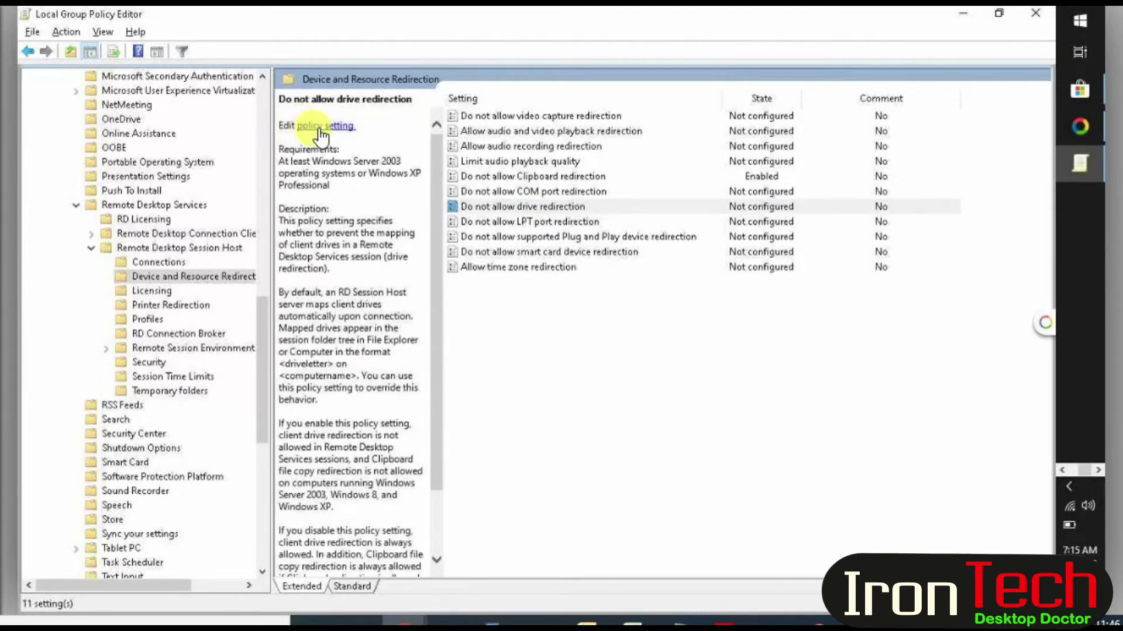
{"action": "left_click", "coordinate": [320, 133]}
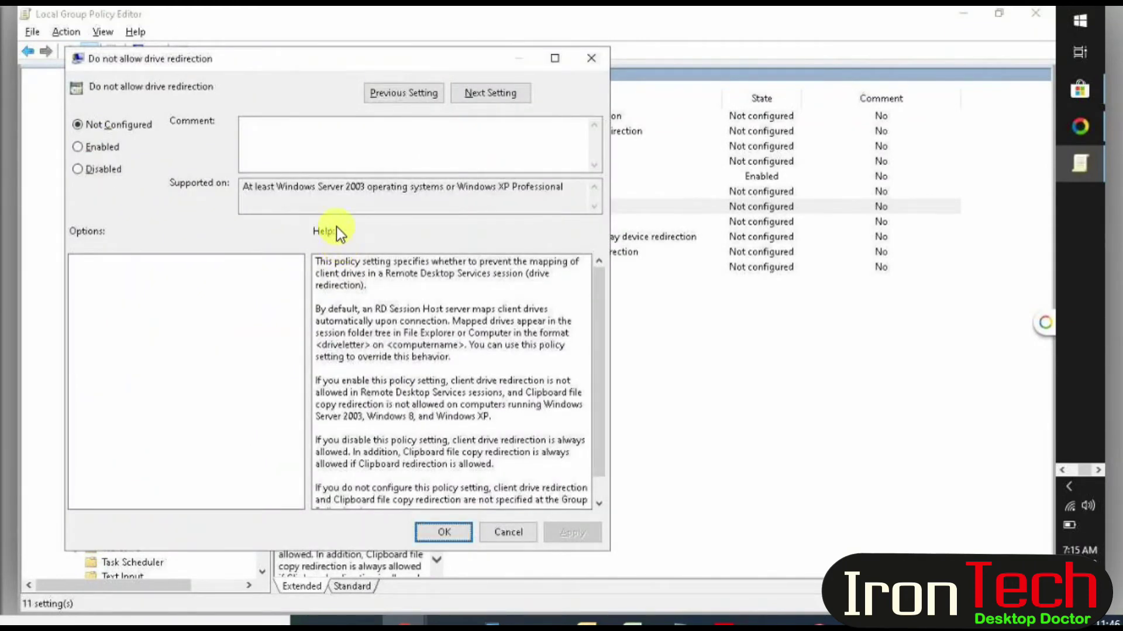
{"action": "left_click", "coordinate": [77, 147]}
{"action": "left_click", "coordinate": [573, 533]}
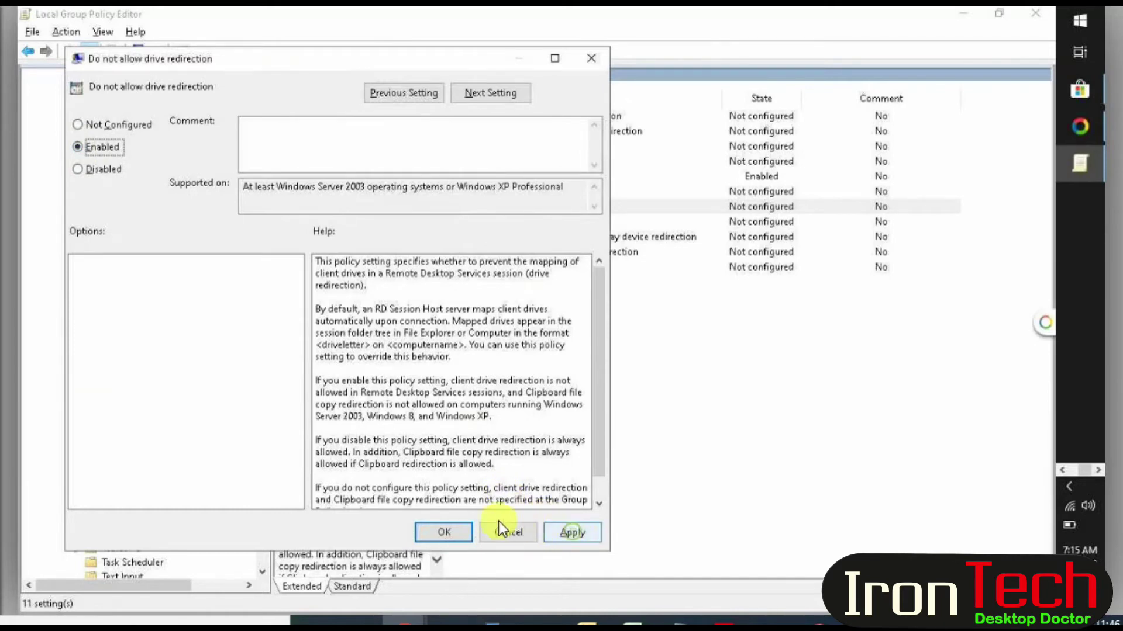
{"action": "left_click", "coordinate": [445, 532]}
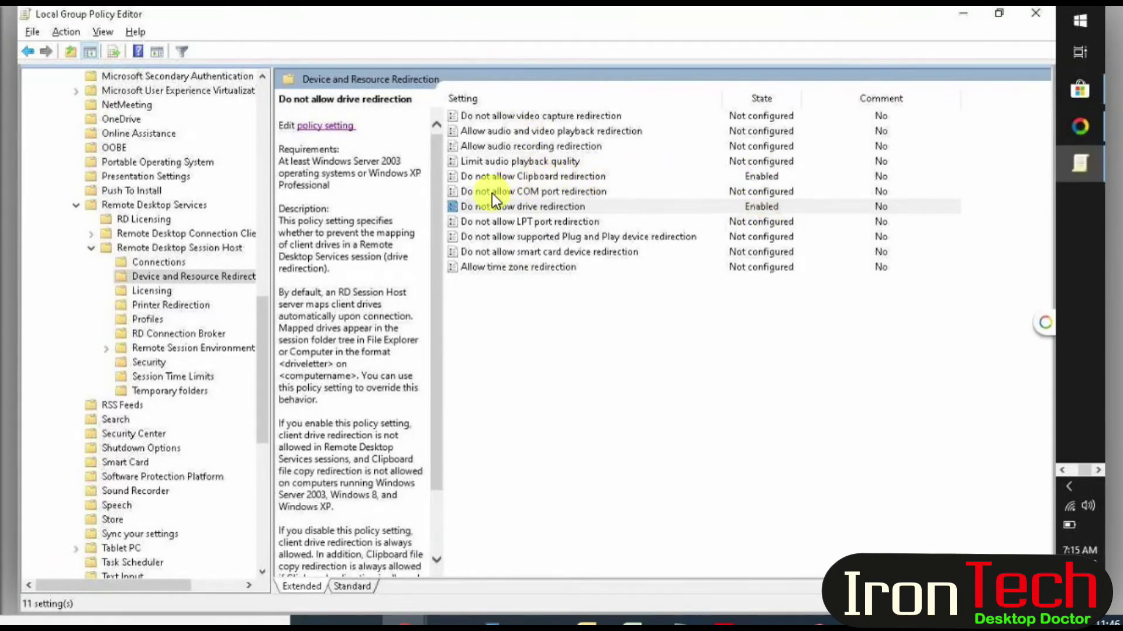
Check the states of the clipboard and drive redirection policies and close the Local Group Policy Editor.
{"action": "left_click", "coordinate": [614, 175]}
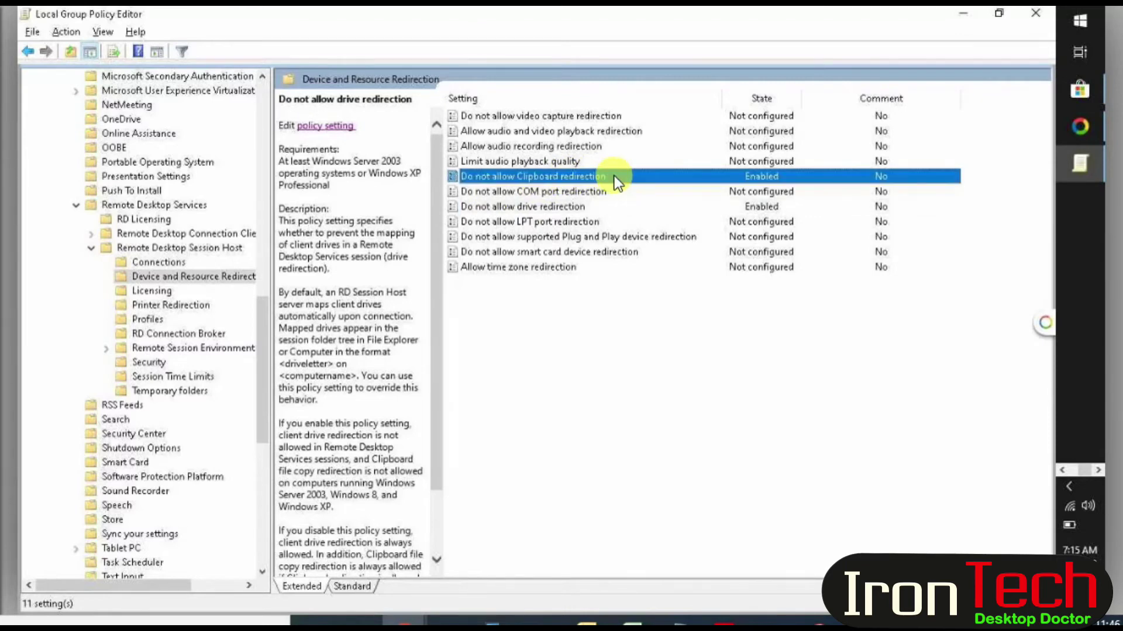
{"action": "left_click", "coordinate": [516, 209]}
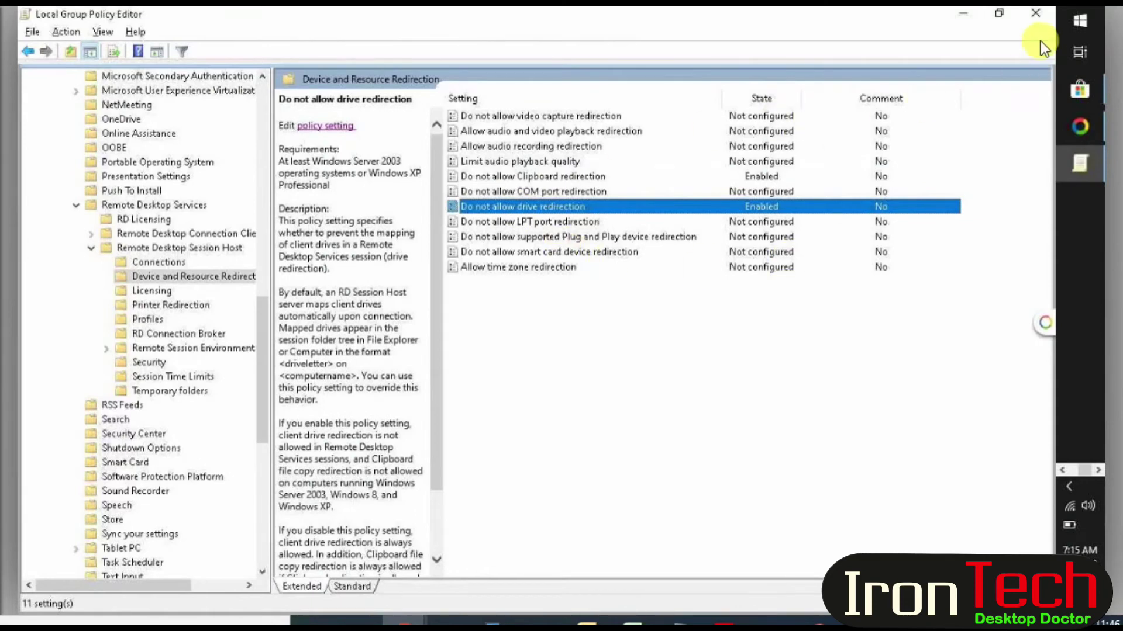
{"action": "left_click", "coordinate": [1037, 12]}
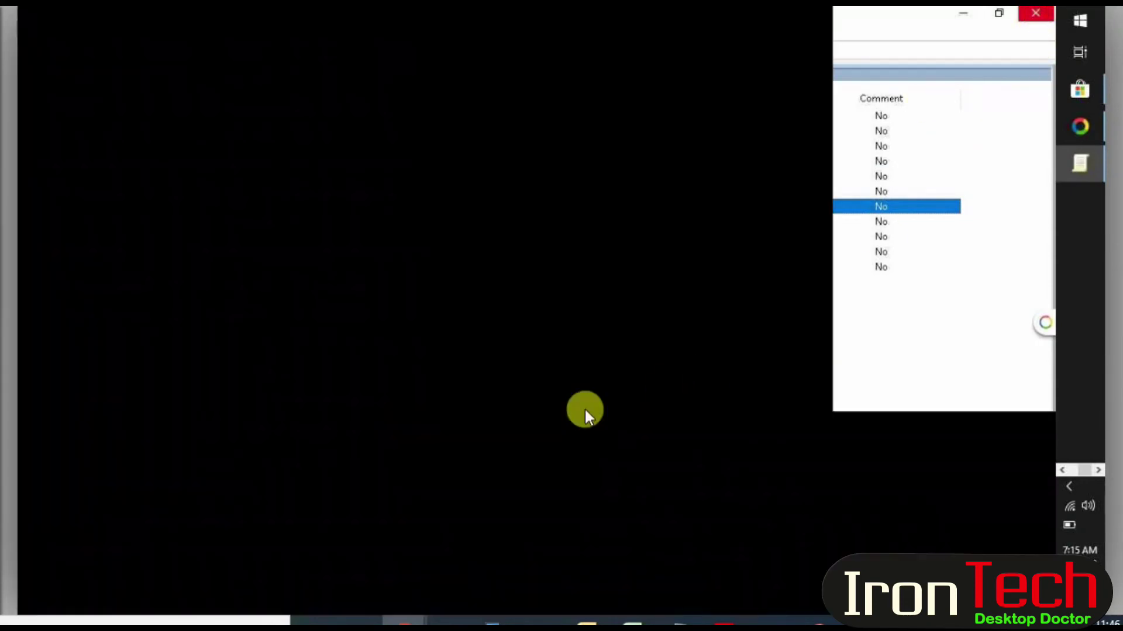
Search for cmd and launch Command Prompt as administrator, allowing it to make changes to the device.
{"action": "left_click", "coordinate": [1079, 23]}
{"action": "type", "text": "cmd"}
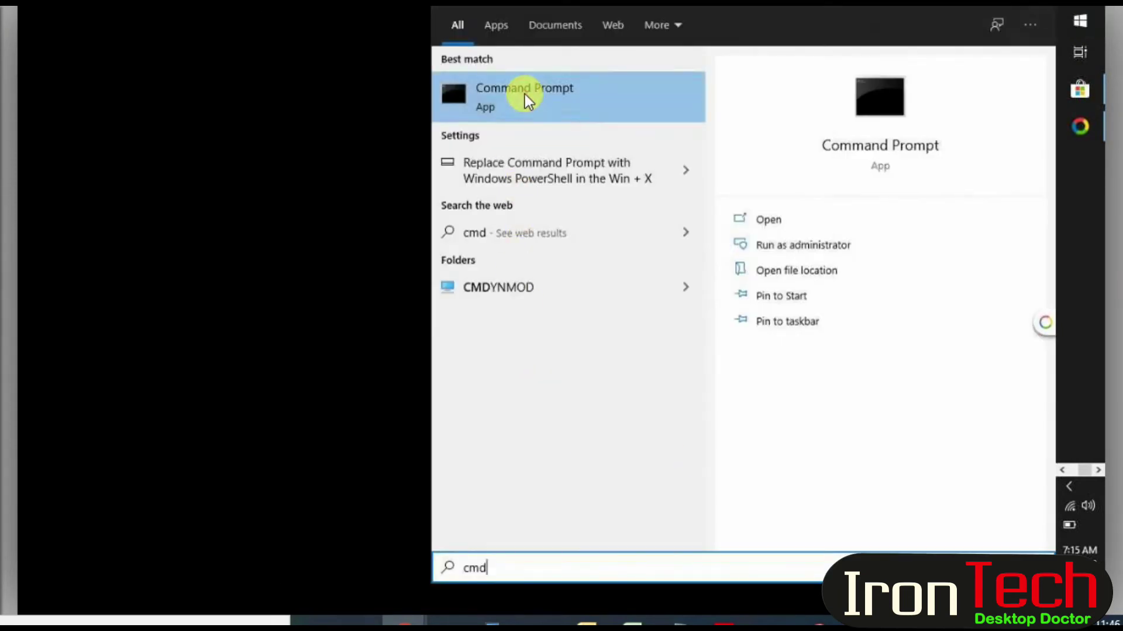
{"action": "right_click", "coordinate": [525, 96]}
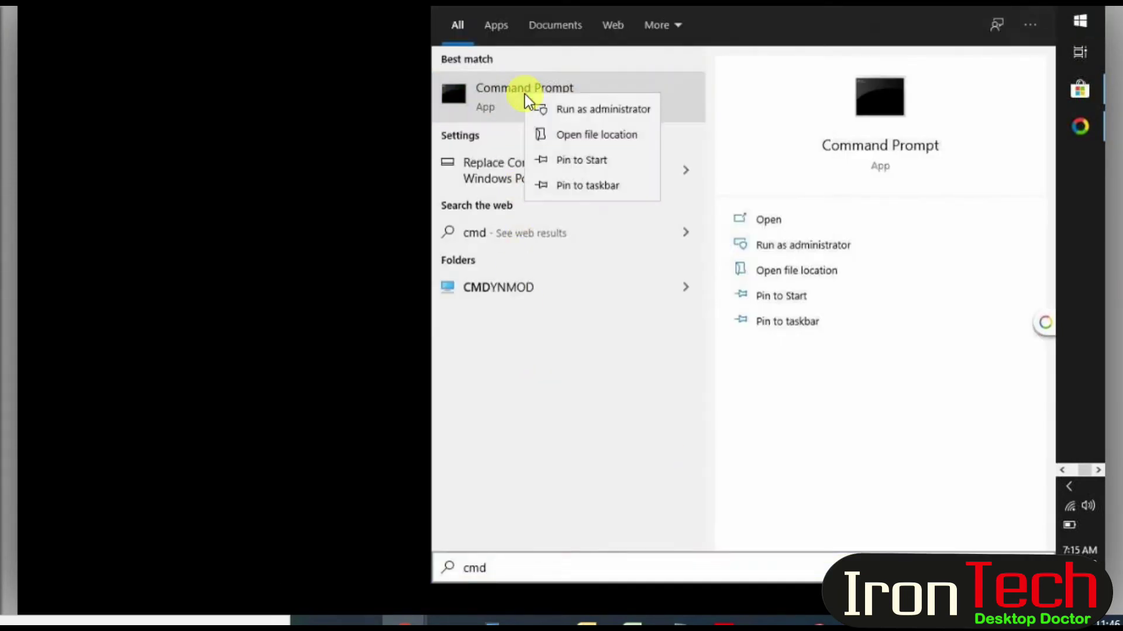
{"action": "left_click", "coordinate": [566, 109]}
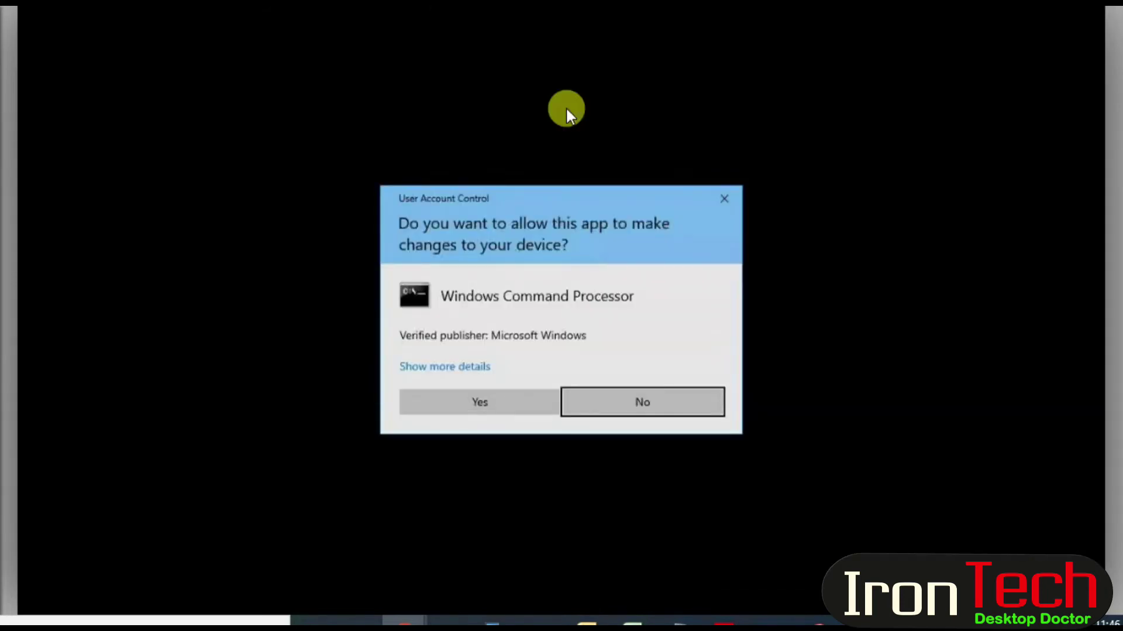
{"action": "left_click", "coordinate": [512, 405]}
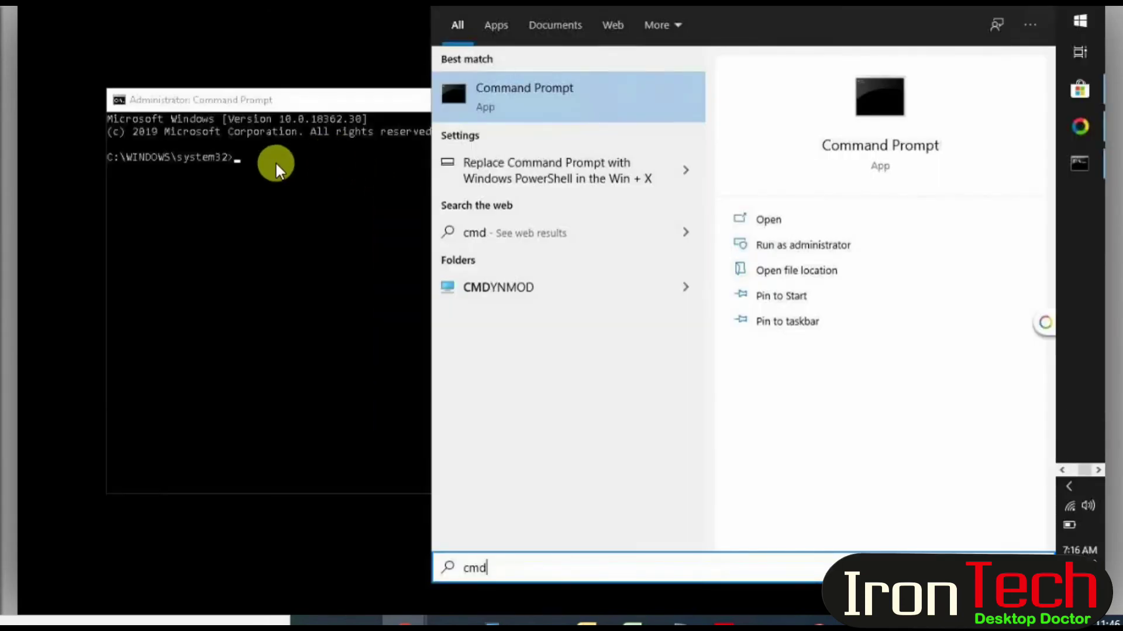
Run gpupdate /force in the administrator Command Prompt to refresh the group policies.
{"action": "left_click", "coordinate": [331, 199]}
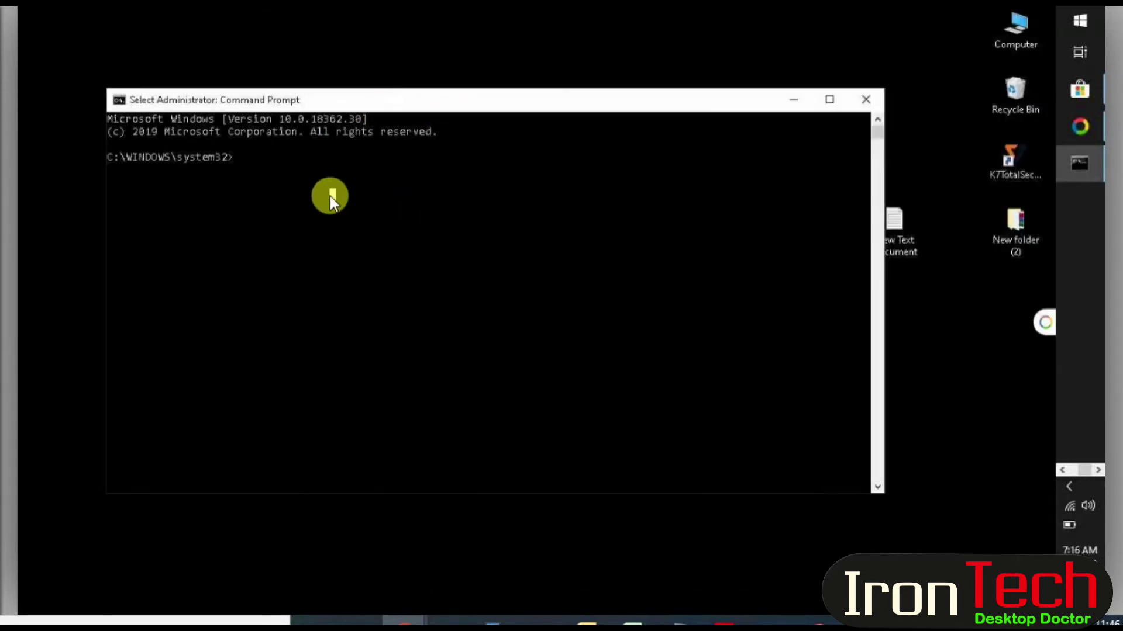
{"action": "type", "text": "gpupdate /force"}
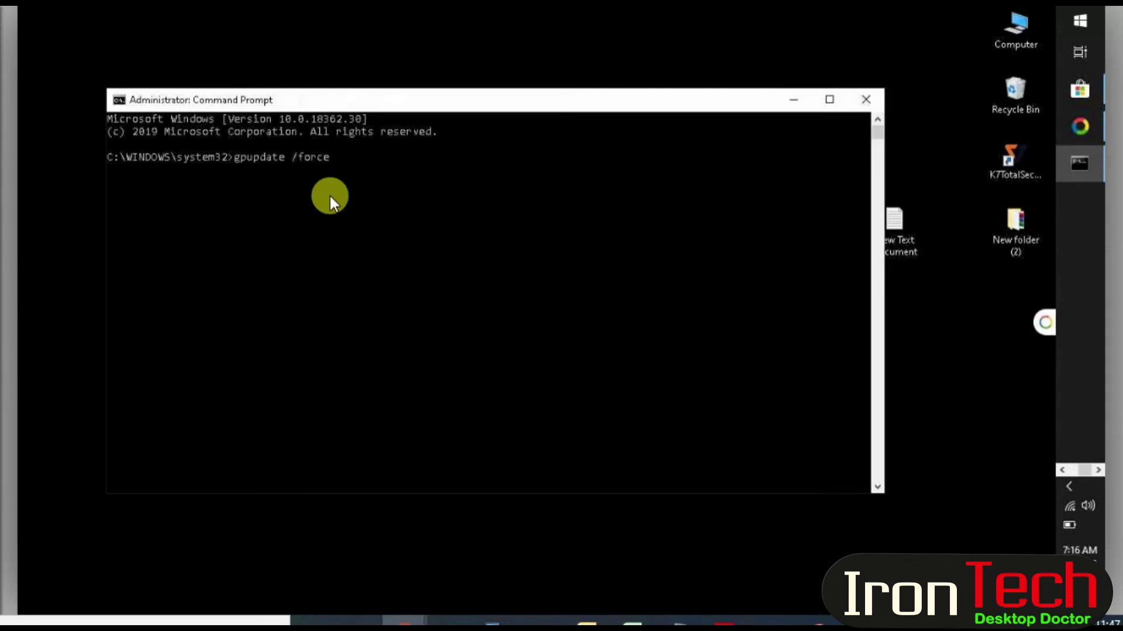
{"action": "key", "text": "Return"}
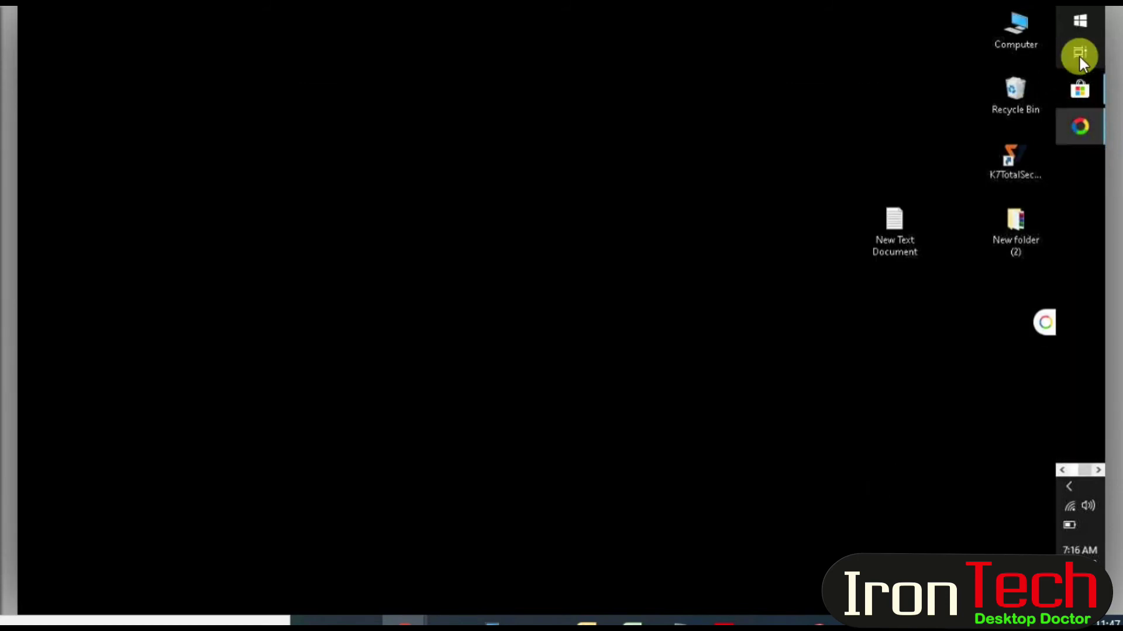
Search for notepad and open a blank Notepad document.
{"action": "left_click", "coordinate": [1095, 19]}
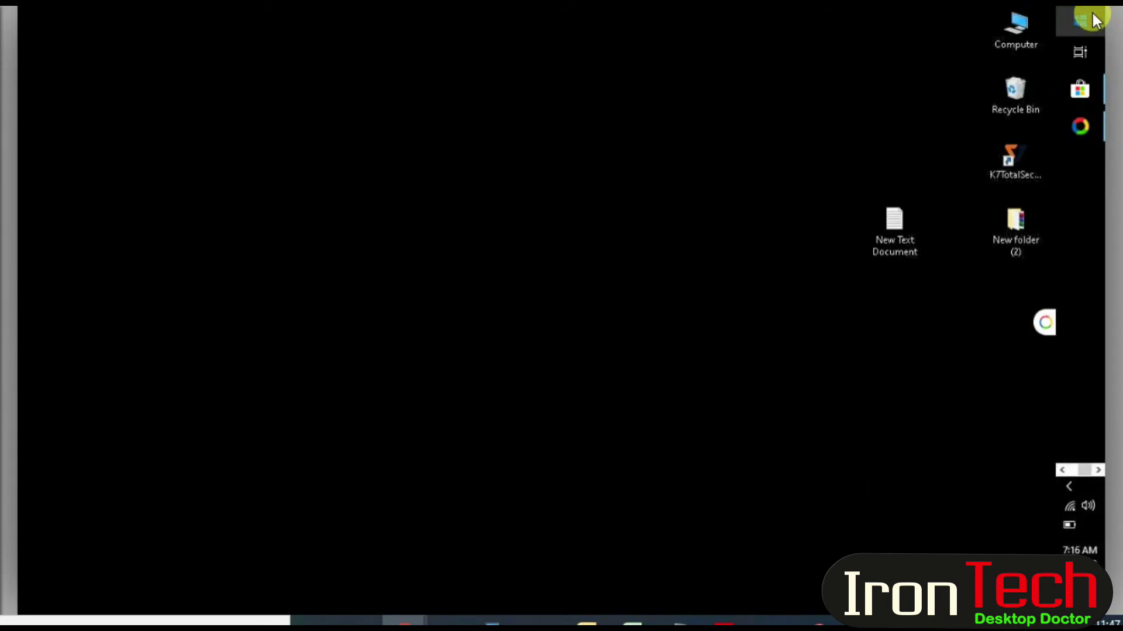
{"action": "type", "text": "notepad"}
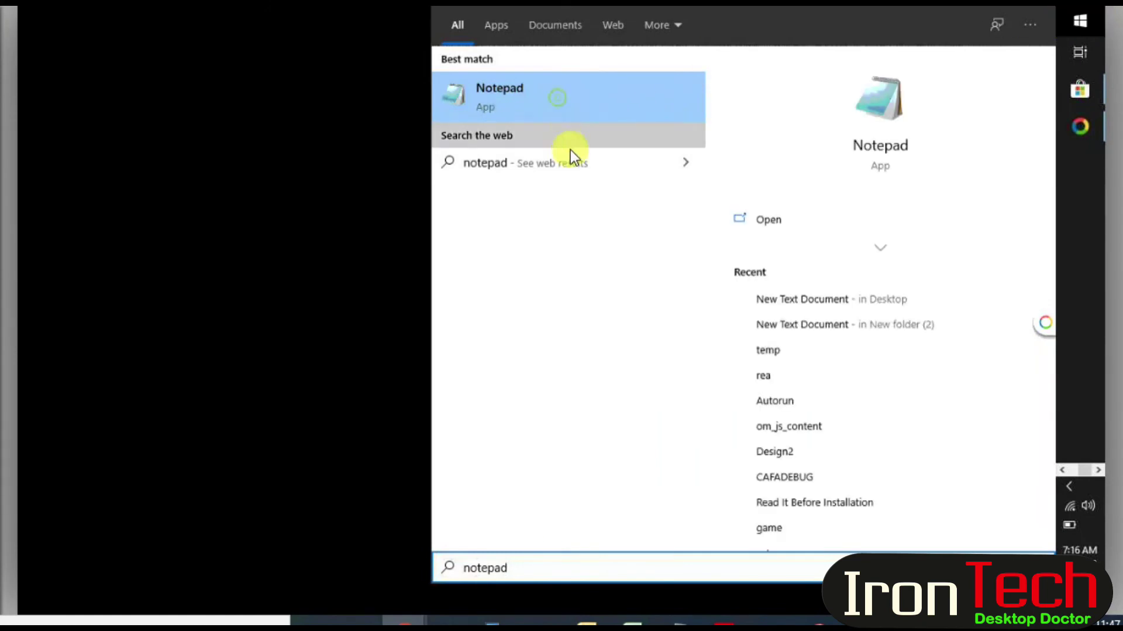
{"action": "key", "text": "Return"}
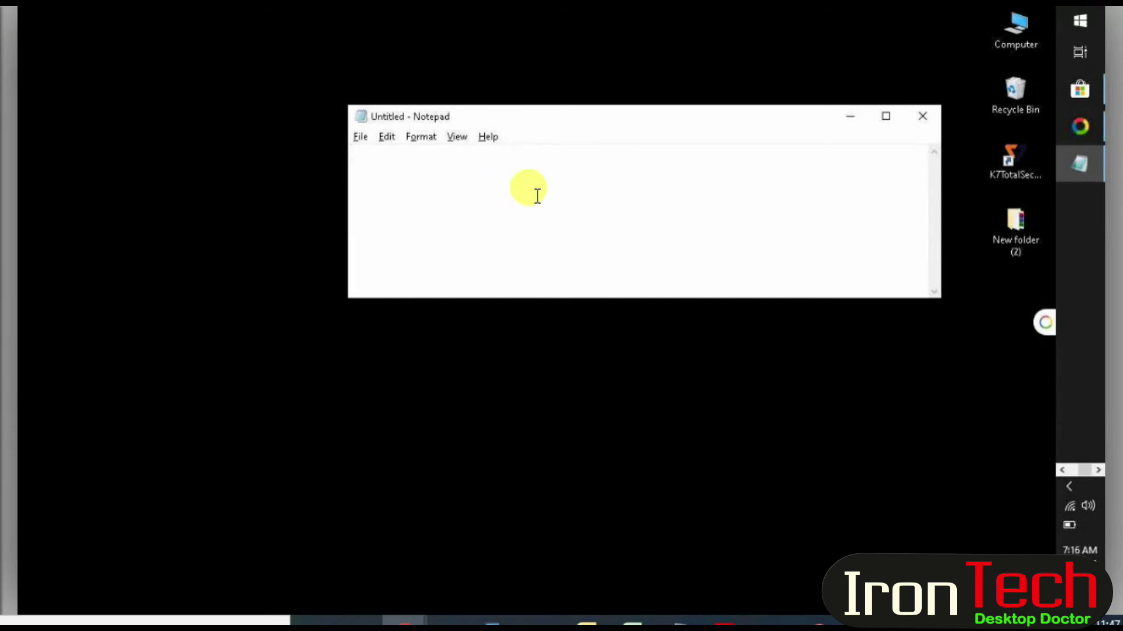
Show the status bar in the blank Notepad document and set the text font size to 22.
{"action": "left_click", "coordinate": [424, 137]}
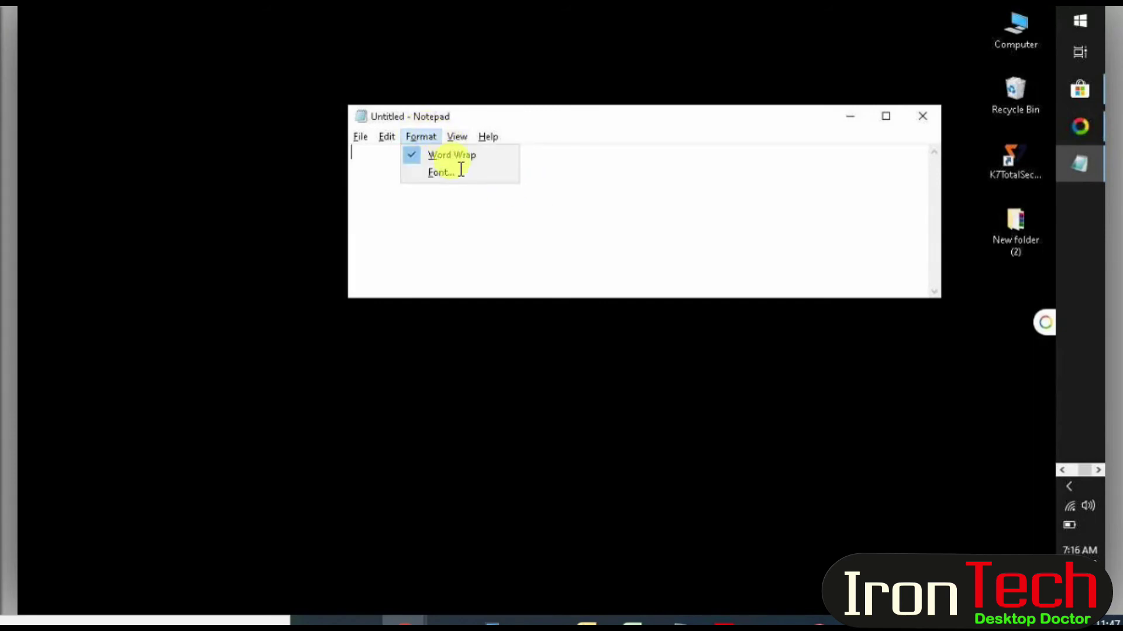
{"action": "left_click", "coordinate": [457, 137]}
{"action": "left_click", "coordinate": [461, 175]}
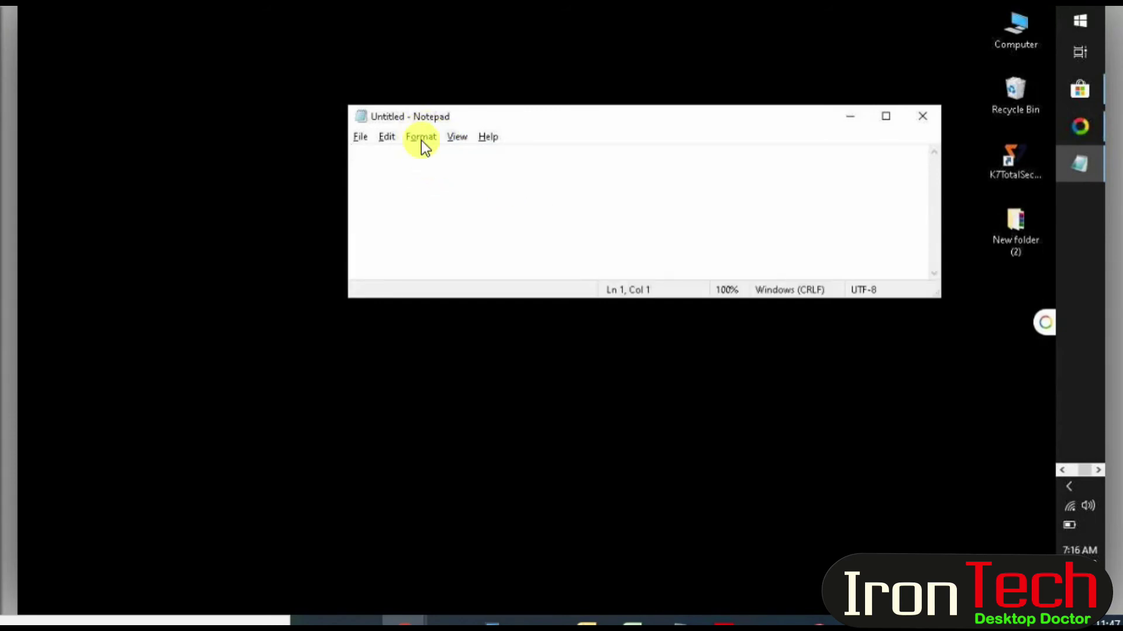
{"action": "left_click", "coordinate": [421, 138]}
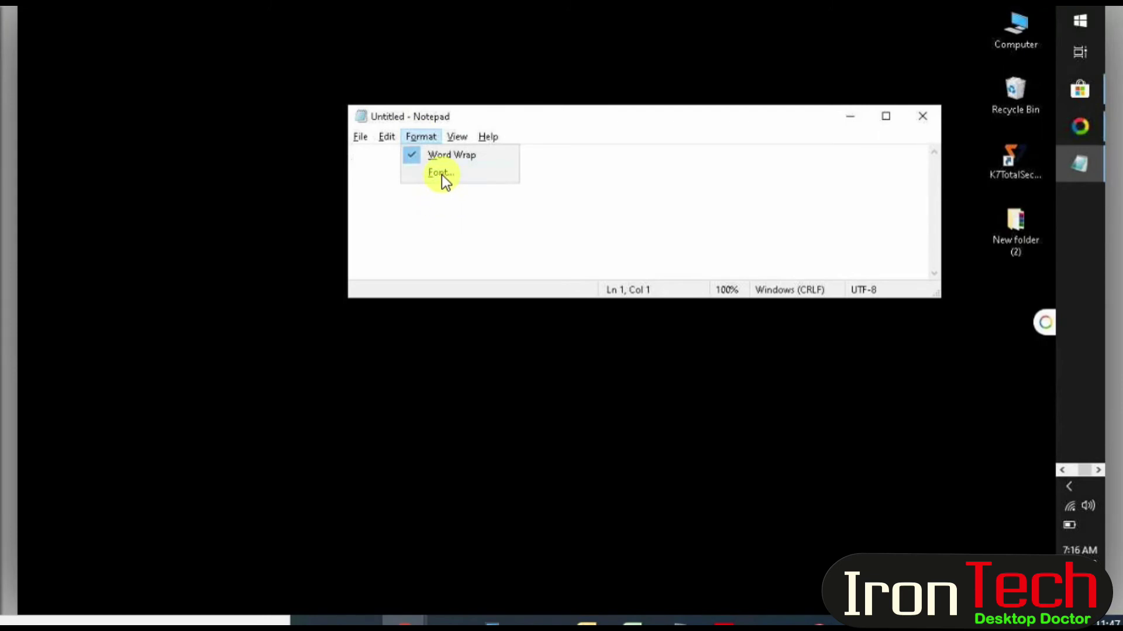
{"action": "left_click", "coordinate": [441, 174]}
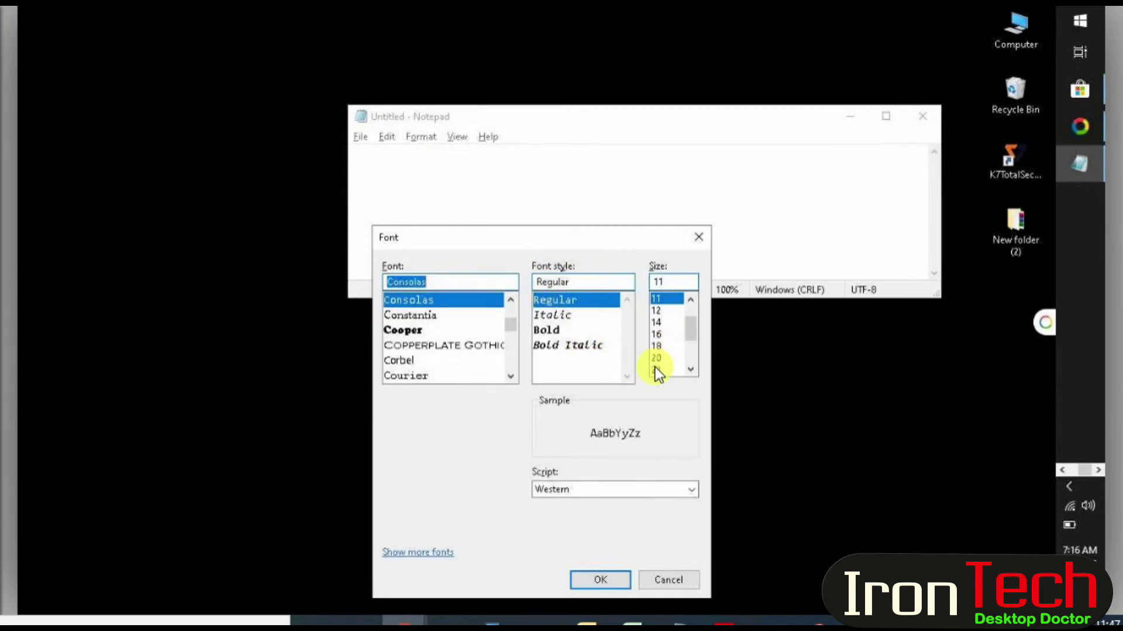
{"action": "left_click", "coordinate": [654, 370]}
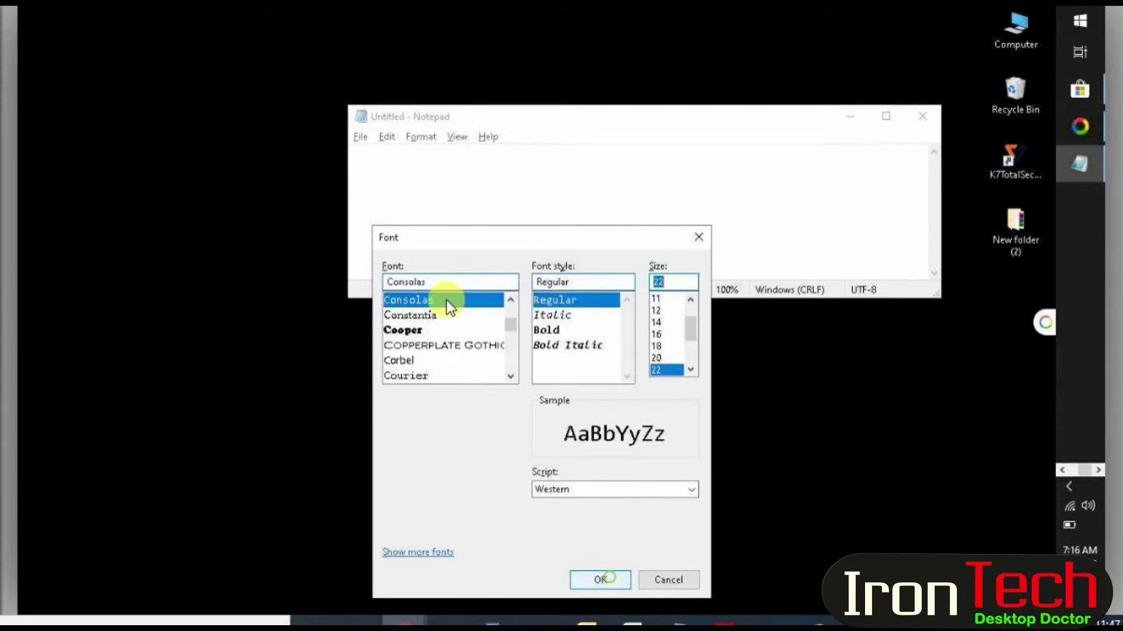
{"action": "key", "text": "Return"}
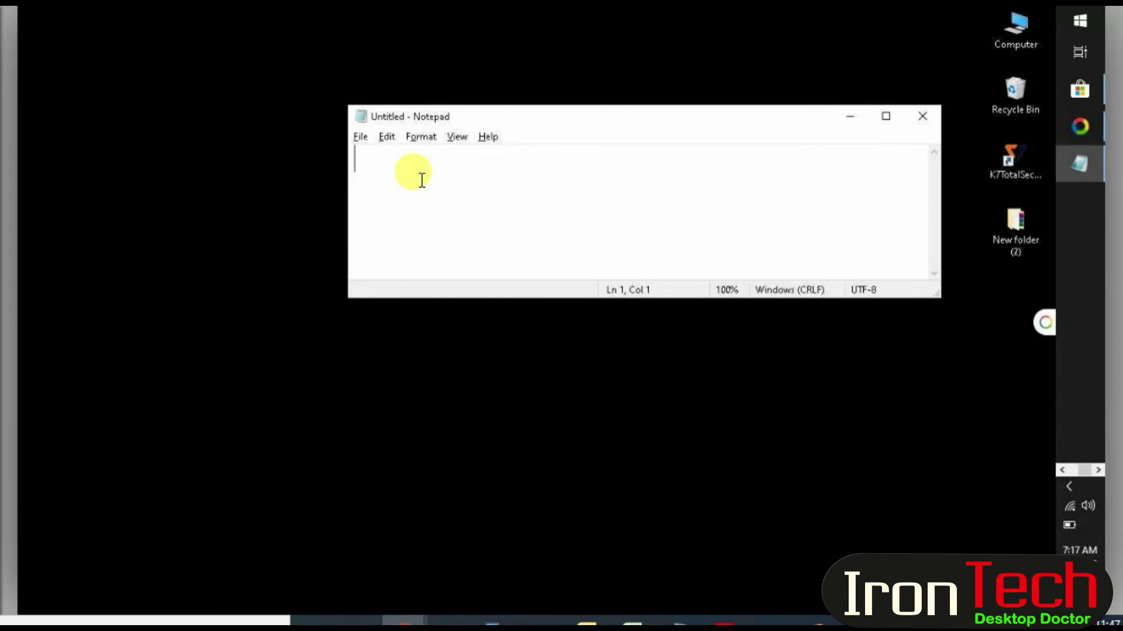
Leave the first line blank and write "Restart your PC and use" on the second line.
{"action": "key", "text": "Return"}
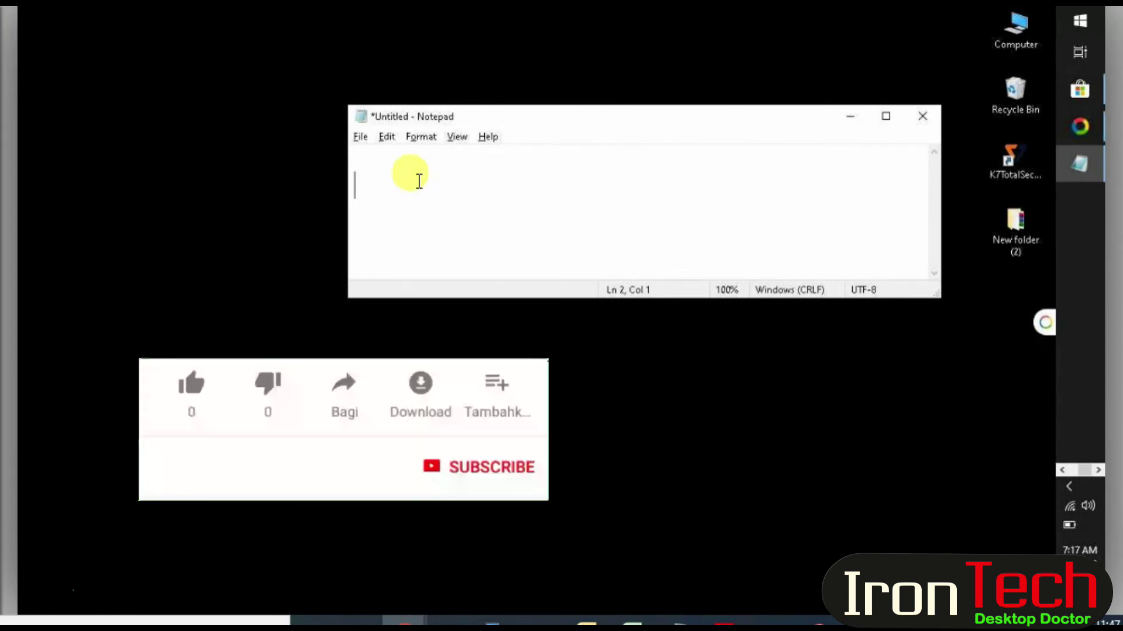
{"action": "type", "text": "Restart "}
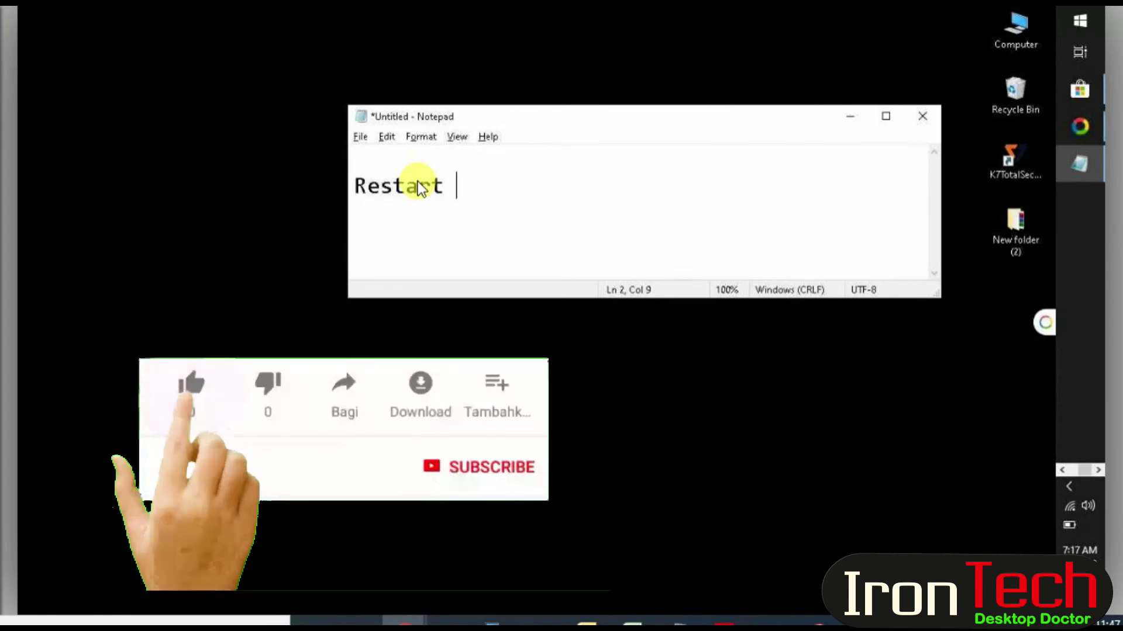
{"action": "type", "text": "your "}
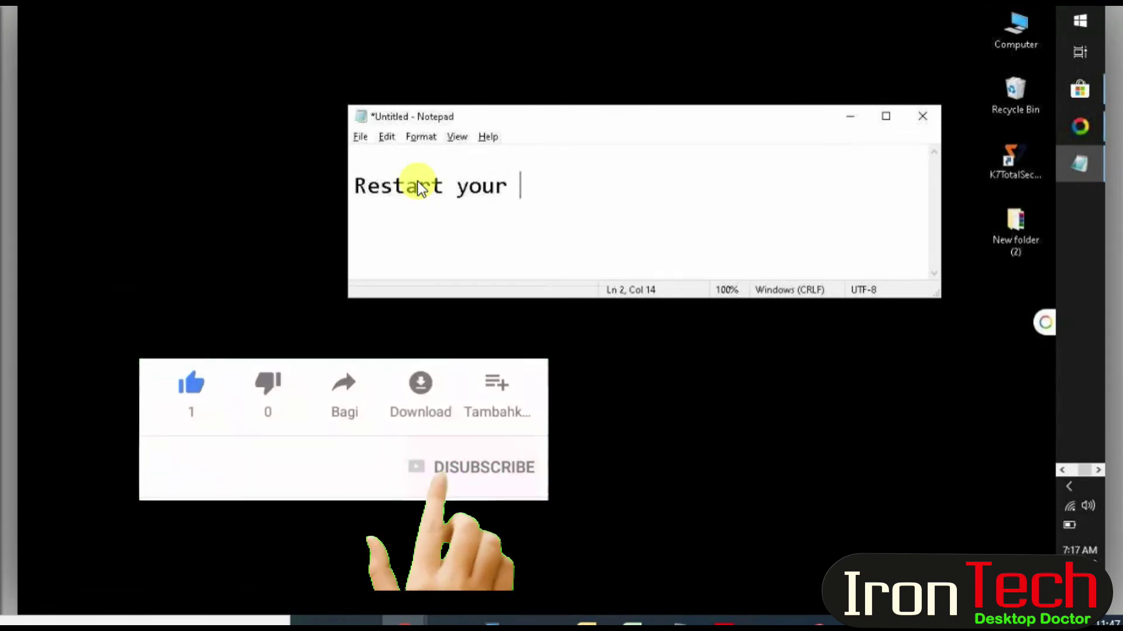
{"action": "type", "text": "PC "}
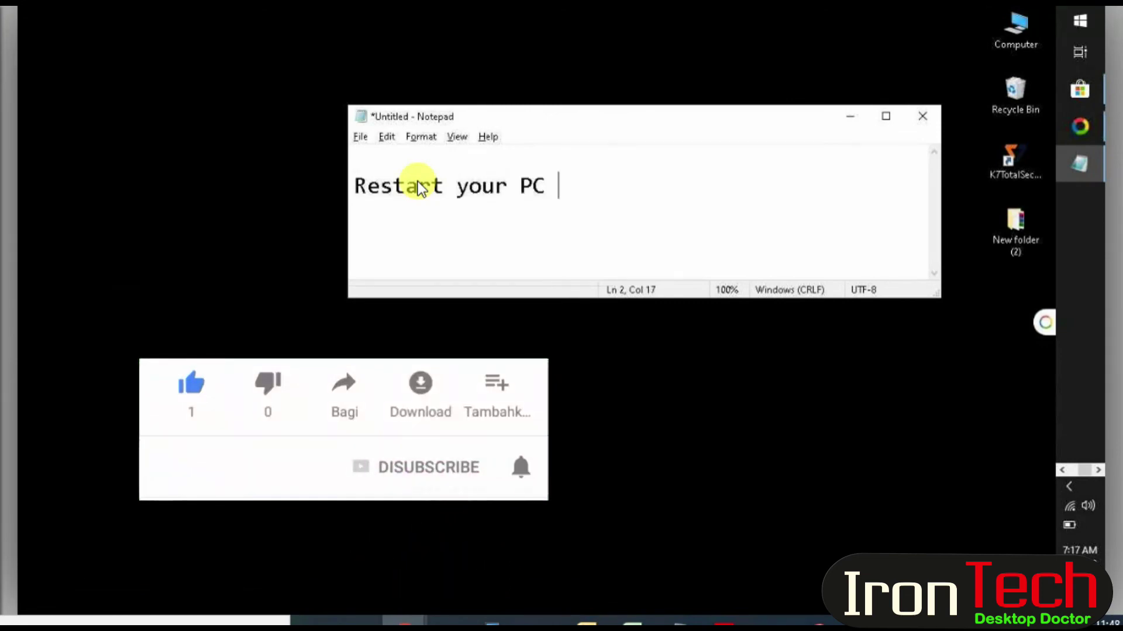
{"action": "type", "text": "and use"}
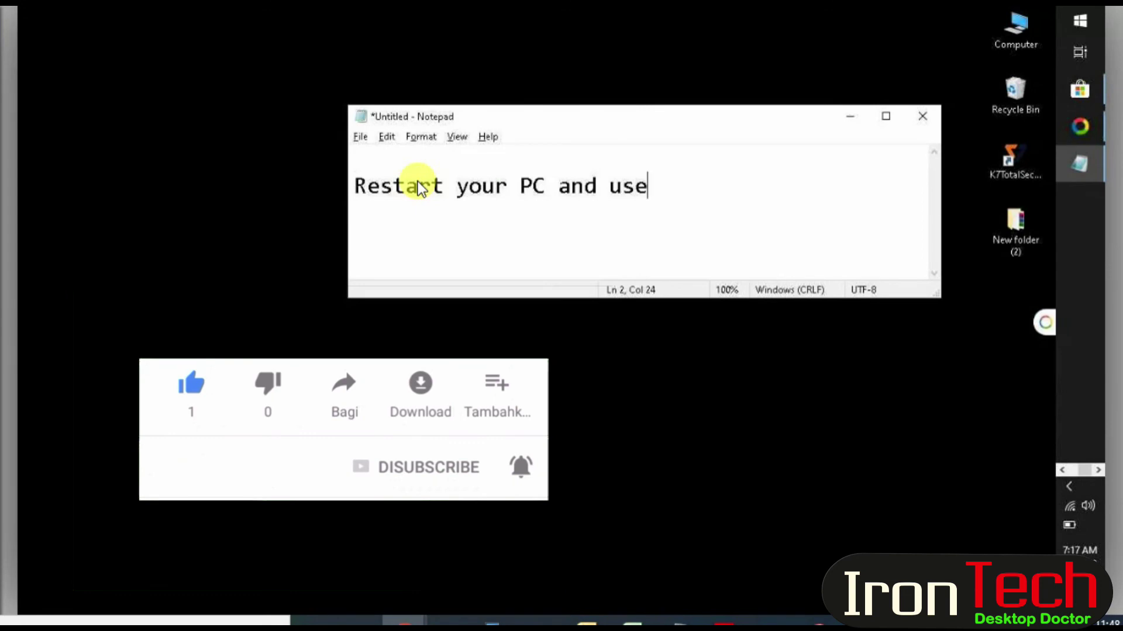